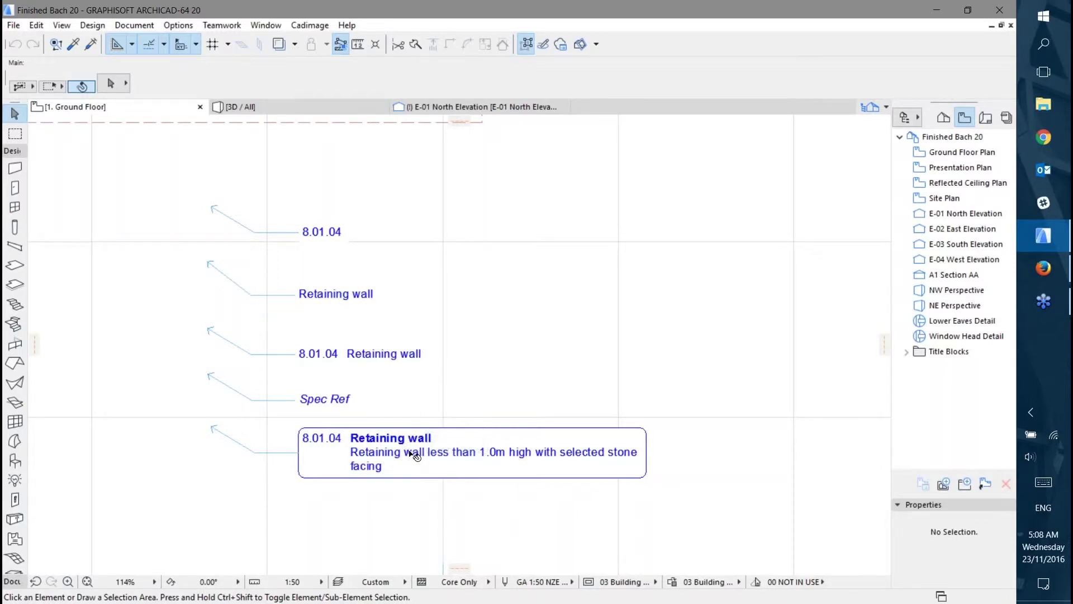
left_click(305, 237)
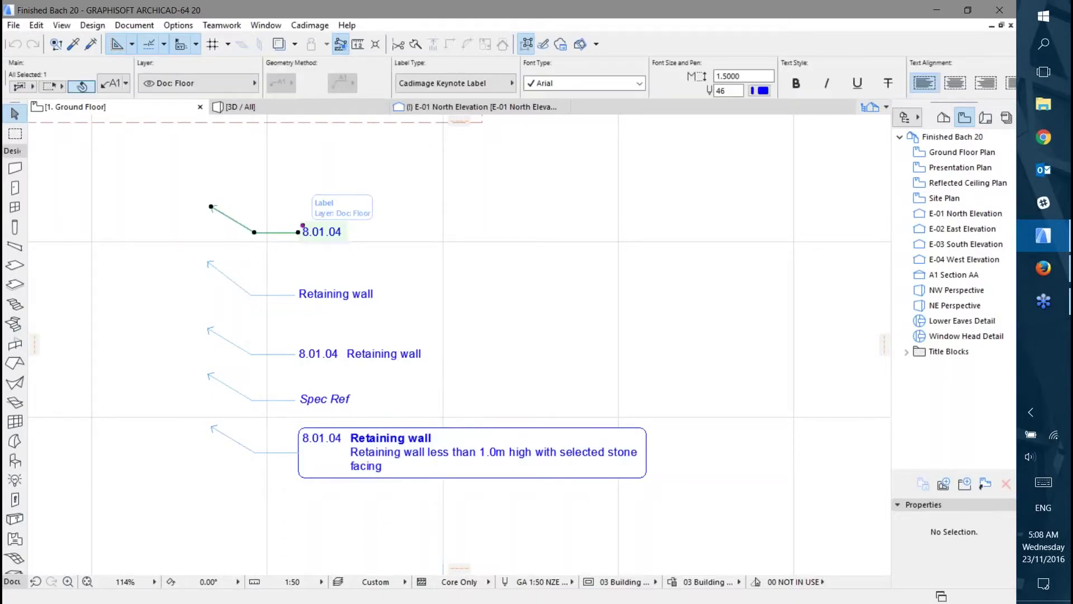
left_click(111, 85)
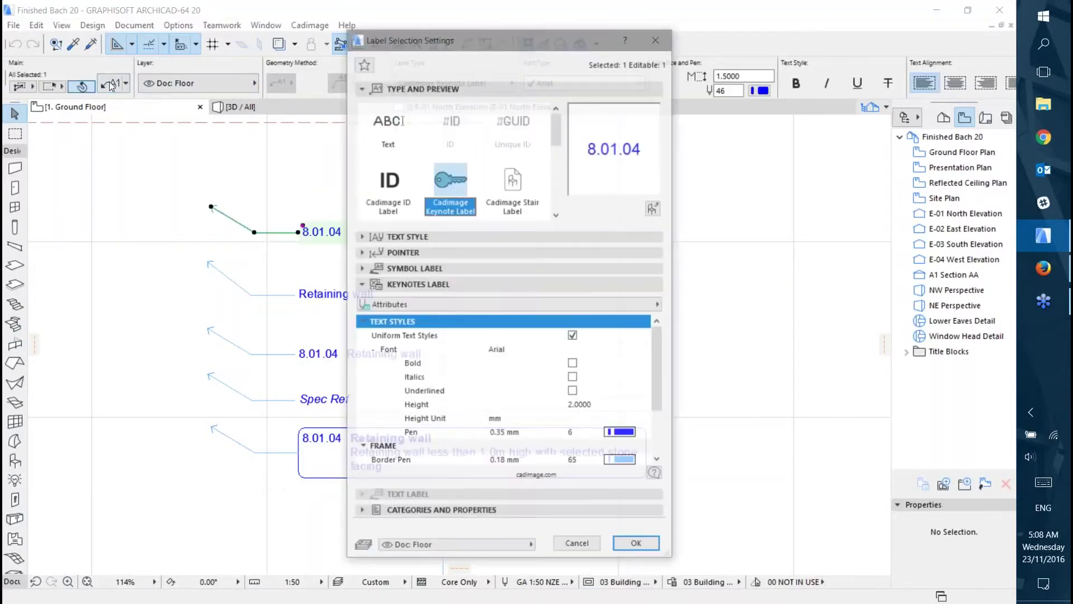
left_click(407, 287)
left_click(407, 286)
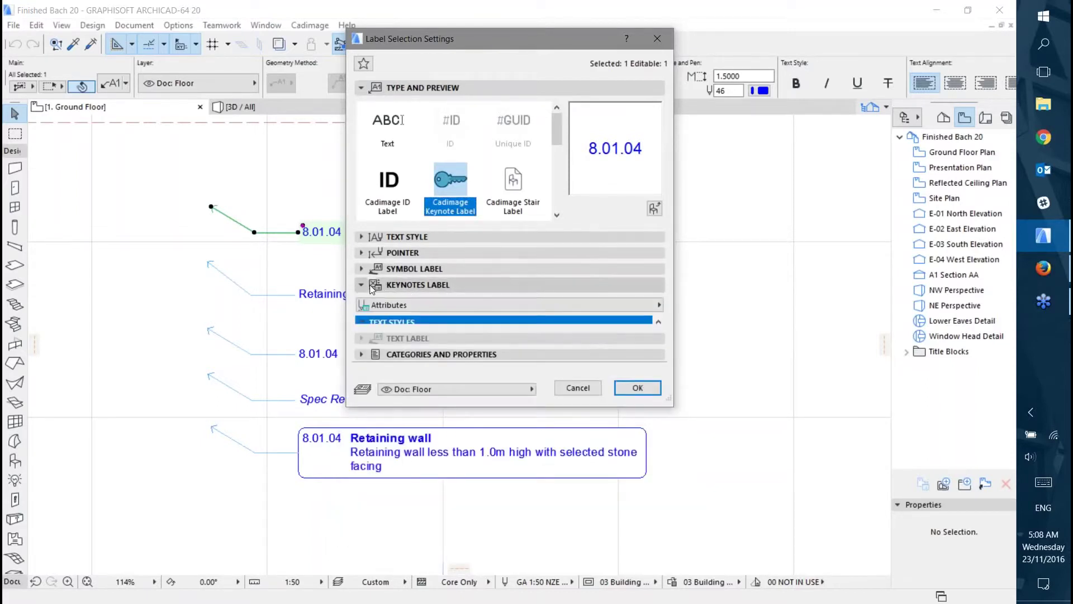
left_click(415, 302)
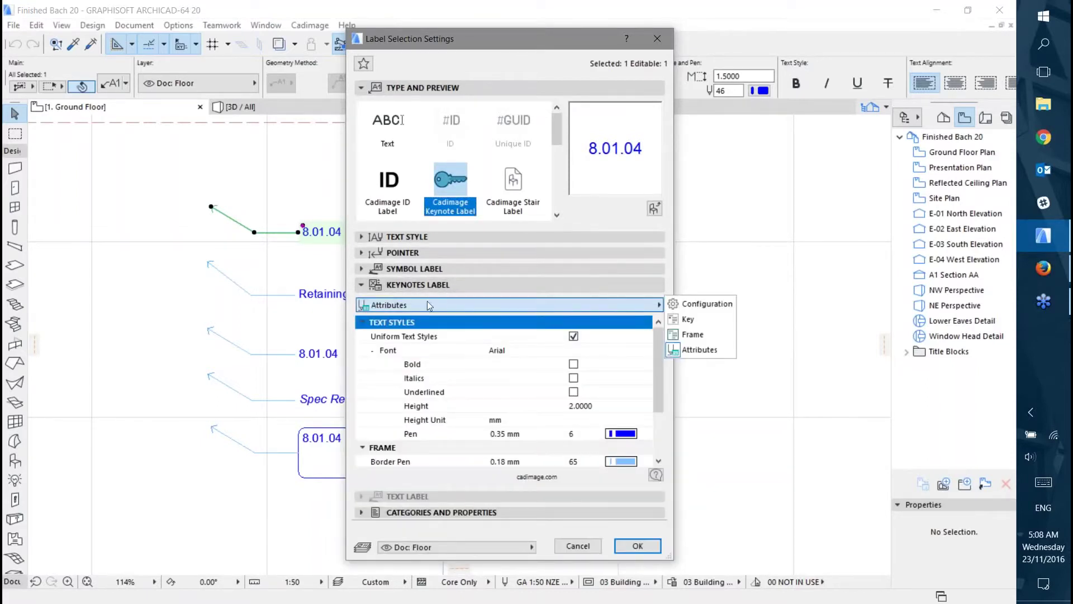
left_click(697, 306)
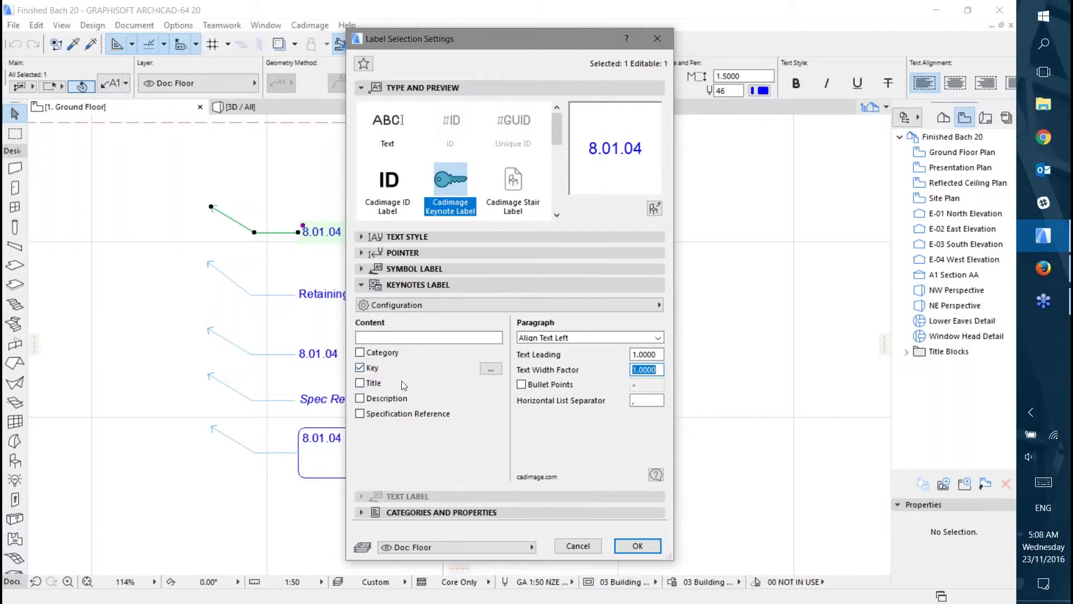
left_click(578, 546)
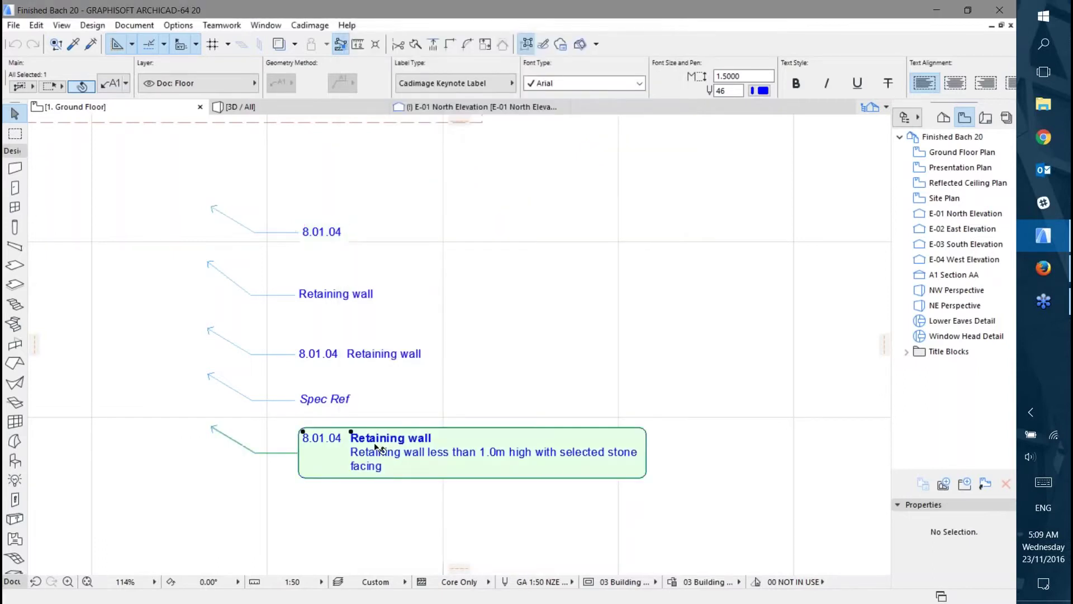
double_click(351, 439)
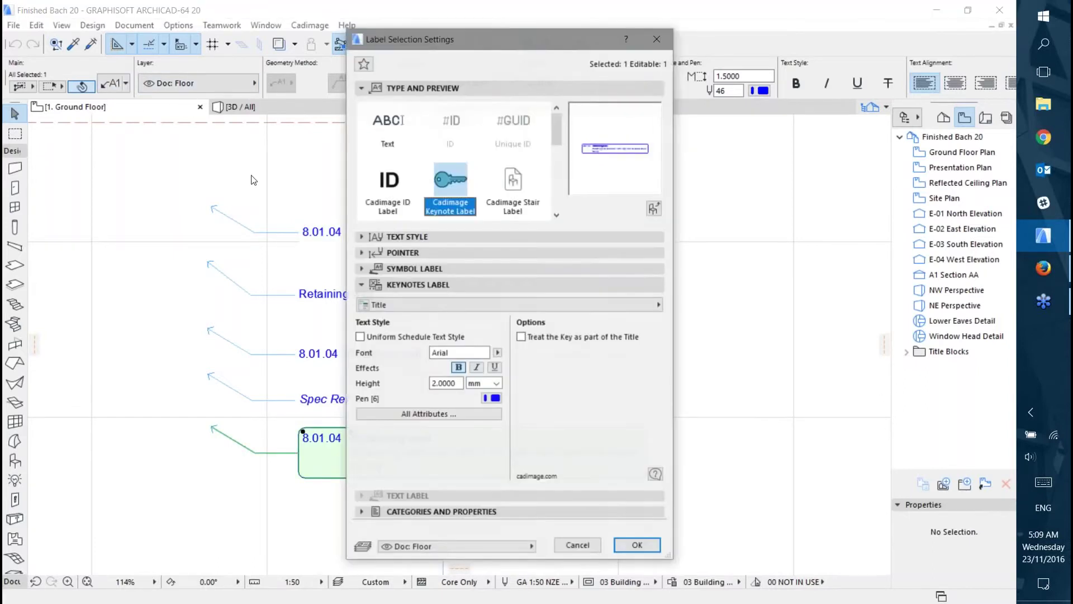
left_click(484, 304)
left_click(707, 304)
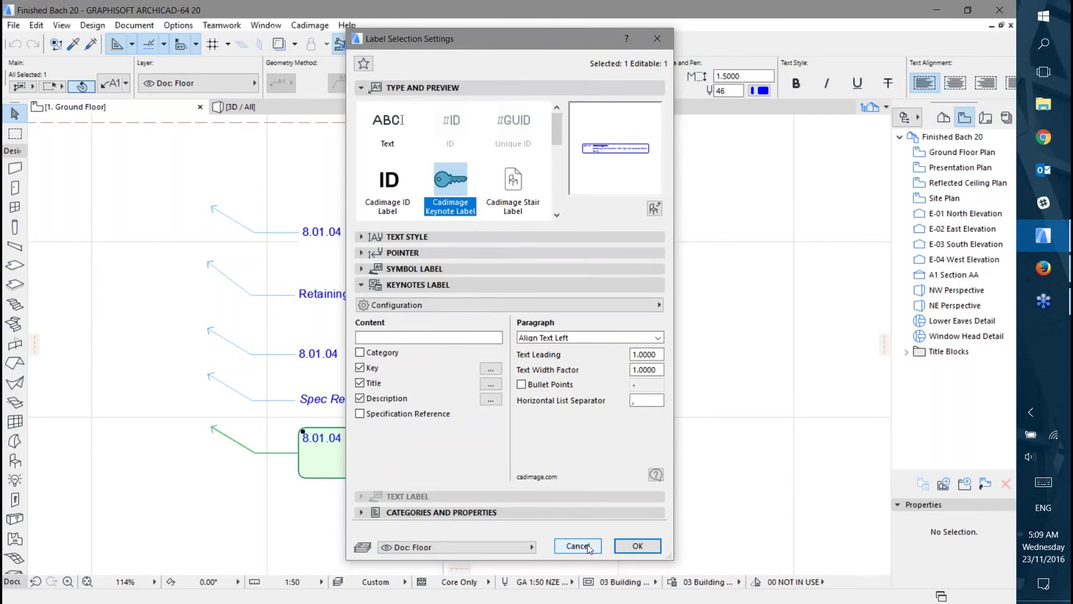
left_click(588, 544)
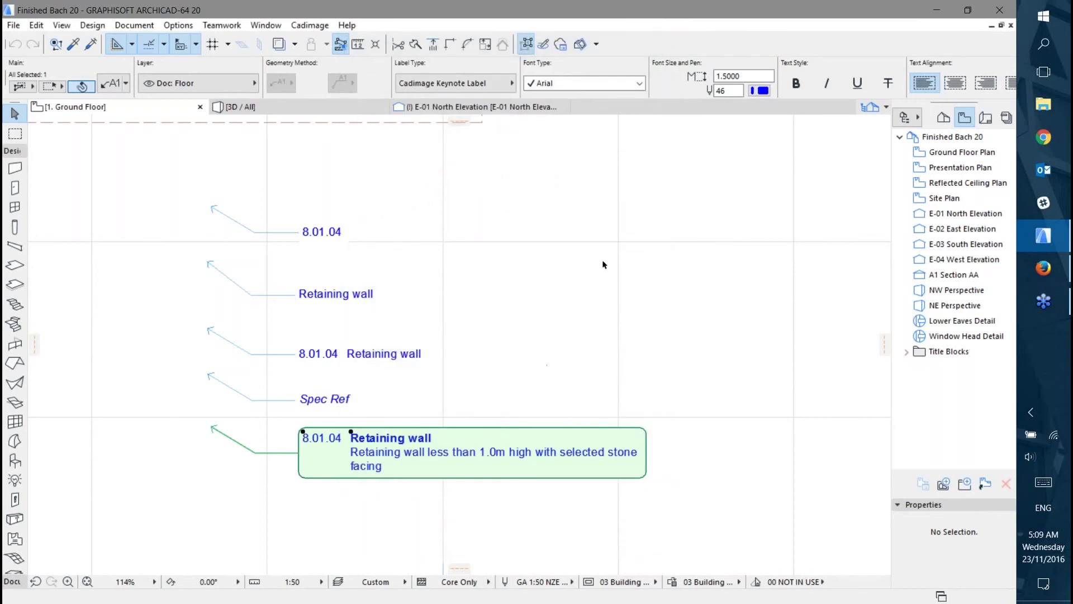